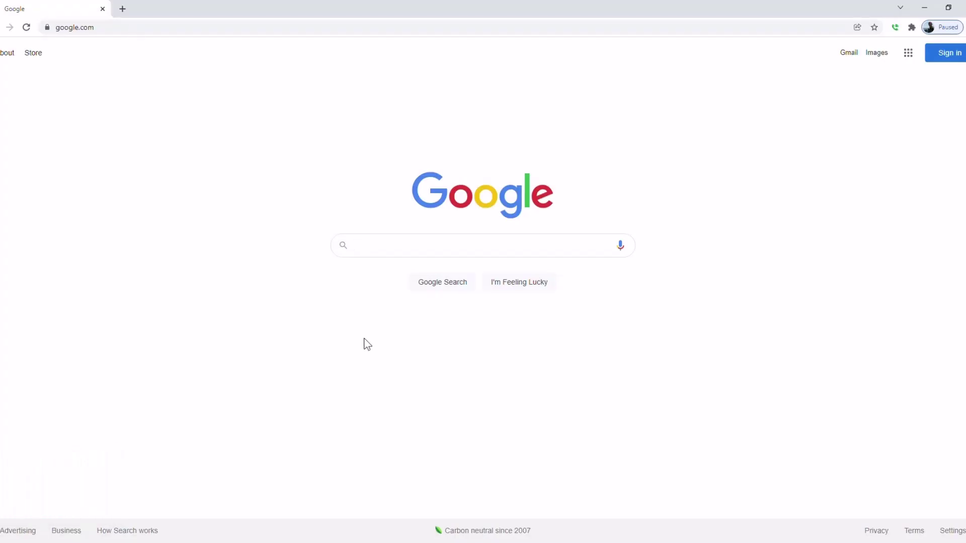
pyautogui.click(186, 27)
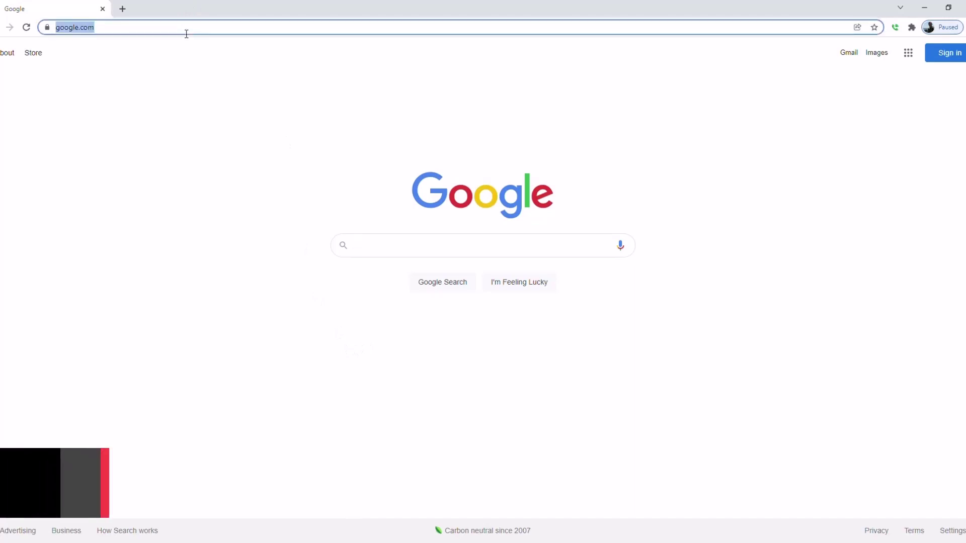
pyautogui.write('www.')
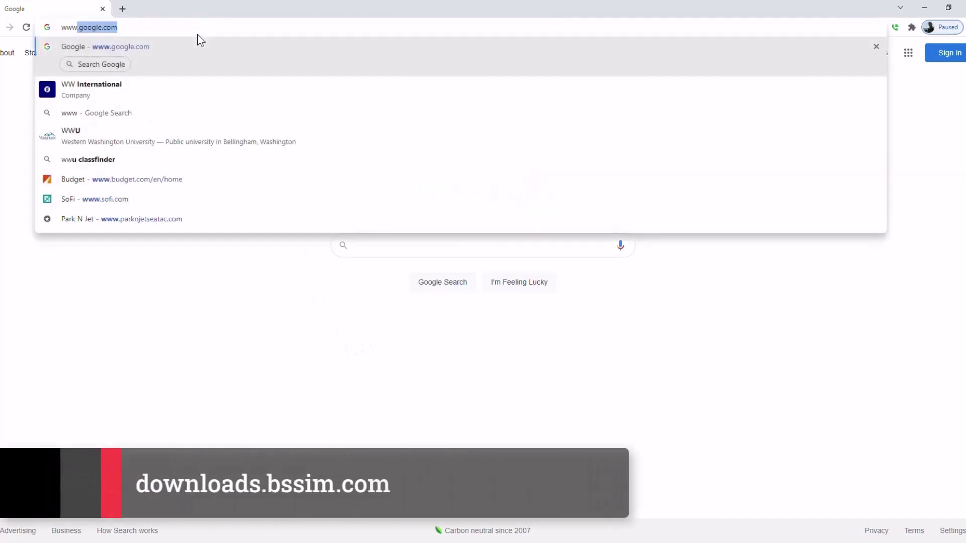
pyautogui.write('downloa')
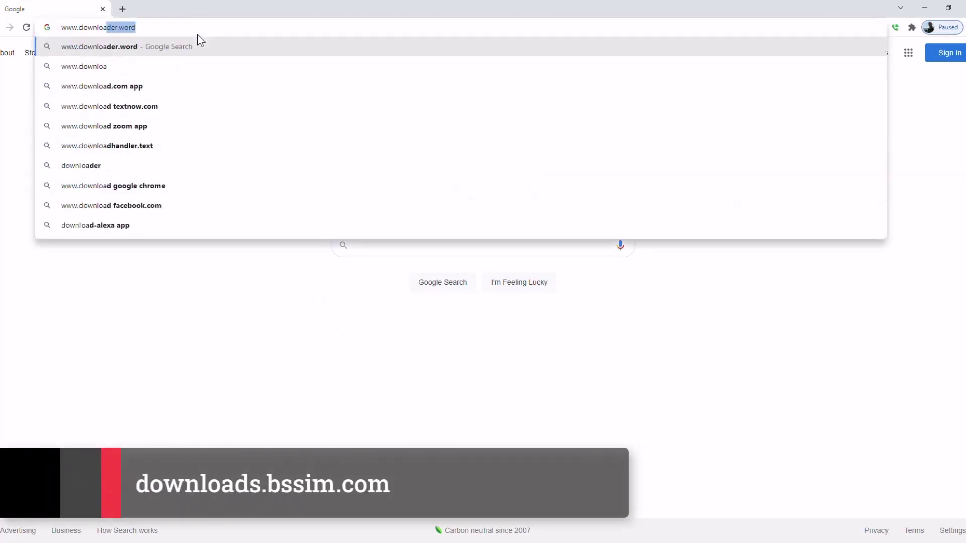
pyautogui.write('ds.bssim')
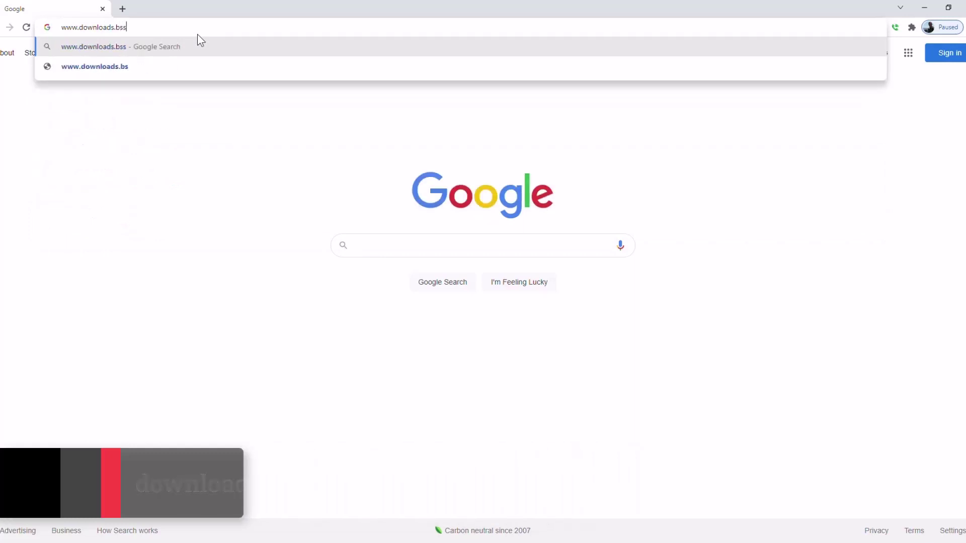
pyautogui.write('.com')
pyautogui.press('Return')
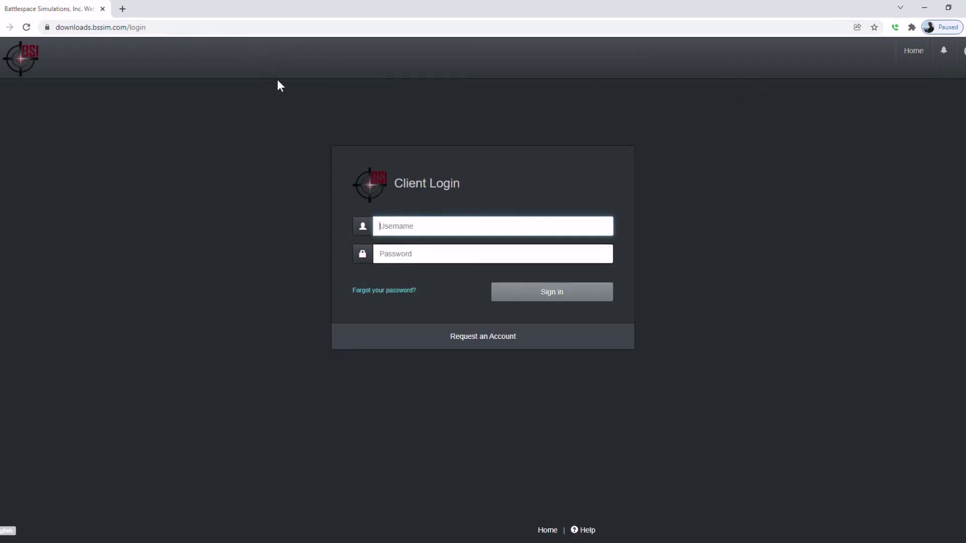
# View the account request form, then enter the username and begin the password.
pyautogui.click(472, 335)
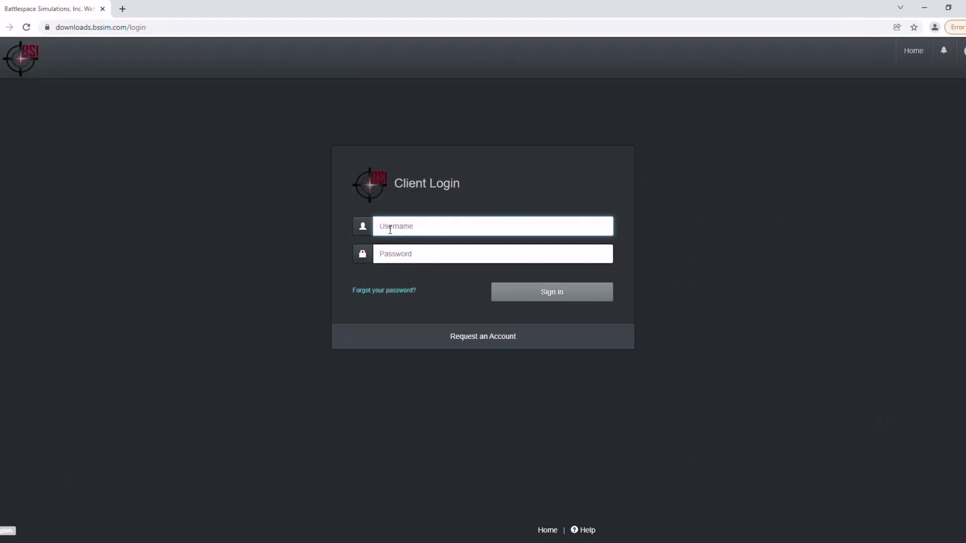
pyautogui.write('mace.user')
pyautogui.press('Tab')
pyautogui.write('••••••')
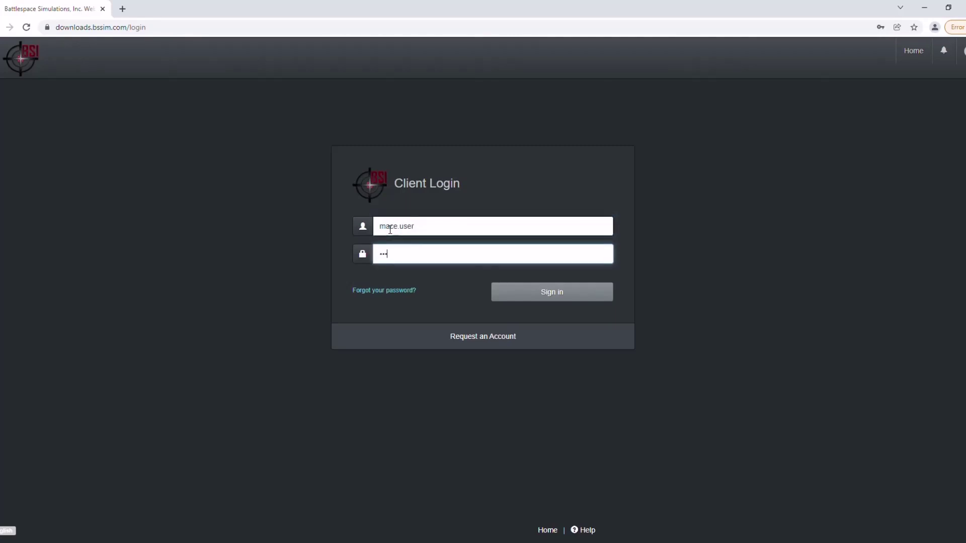
pyautogui.write('••••')
# Sign in to the downloads portal with the entered credentials.
pyautogui.click(557, 295)
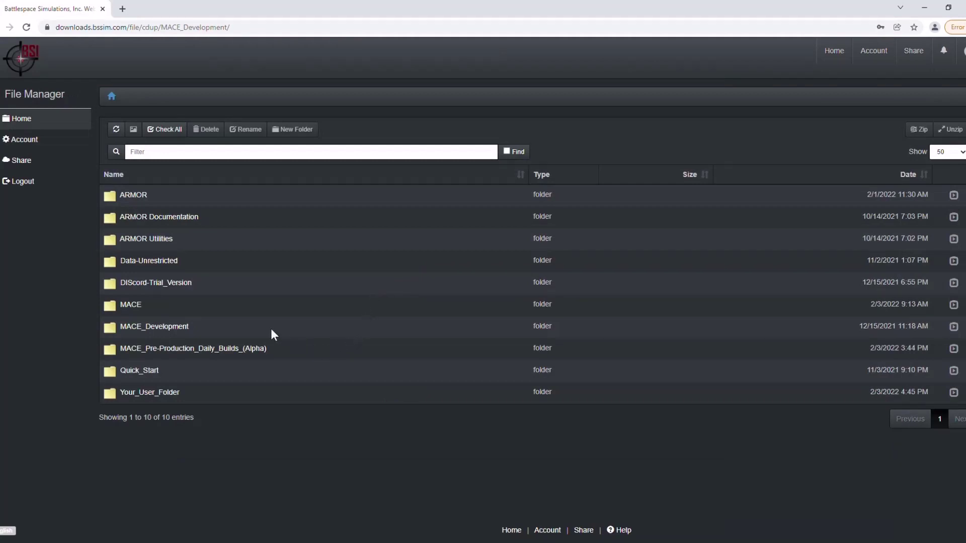
# Download MACEInstaller_2021R1_03Feb2022.exe from the MACE folder and launch it.
pyautogui.click(130, 304)
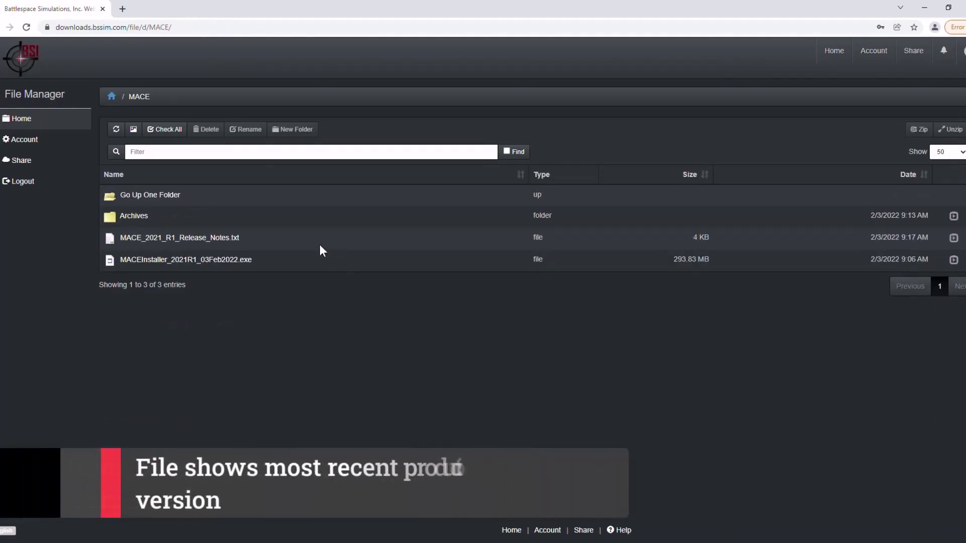
pyautogui.click(213, 266)
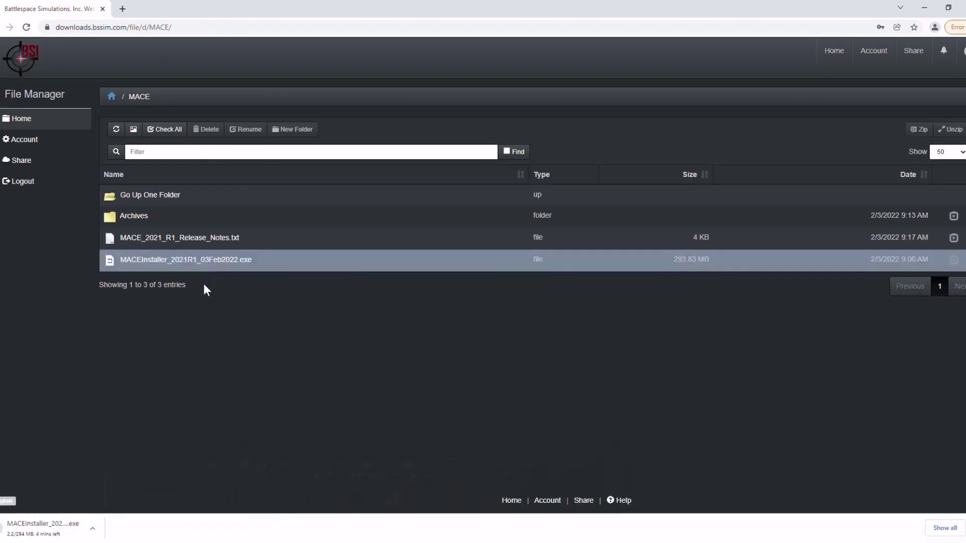
pyautogui.click(205, 288)
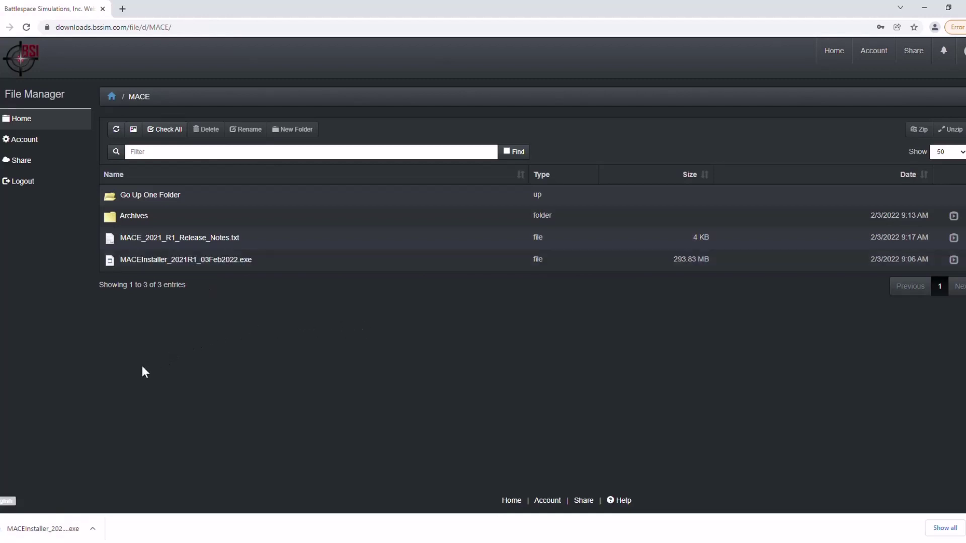
pyautogui.click(44, 529)
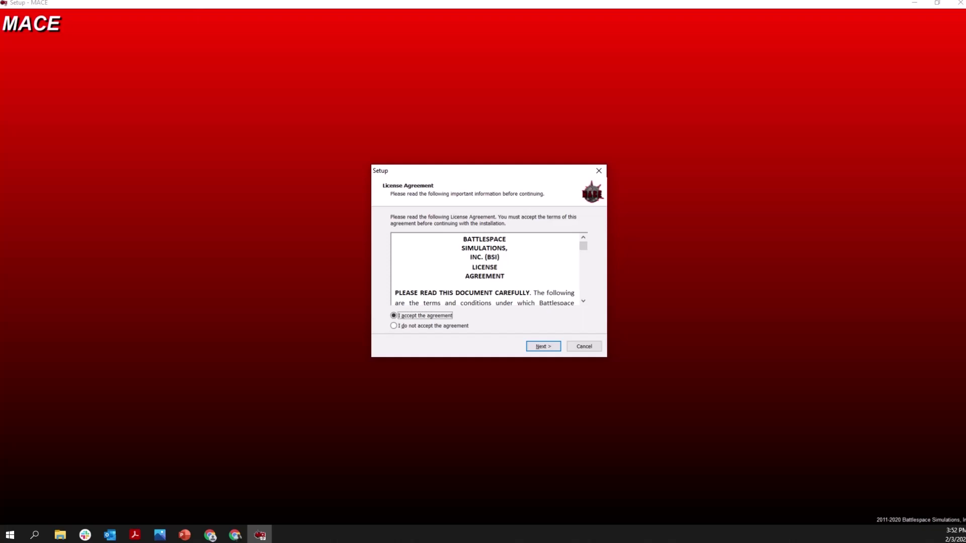
# Accept the license and keep C:\Program Files\Battlespace Simulations\MACE as the install folder.
pyautogui.press('Return')
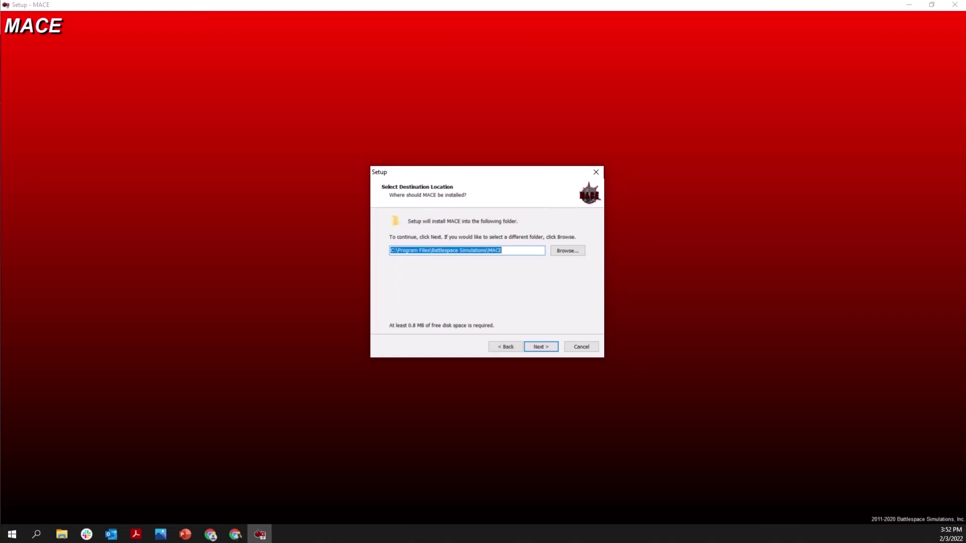
pyautogui.press('Return')
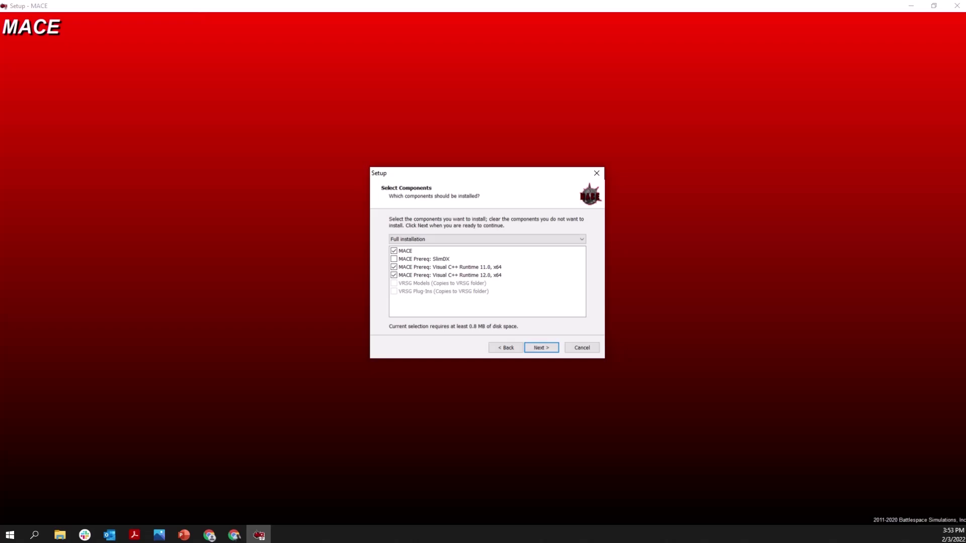
# Keep Full installation, the Battlespace Simulations Start Menu folder and the desktop shortcut.
pyautogui.press('Return')
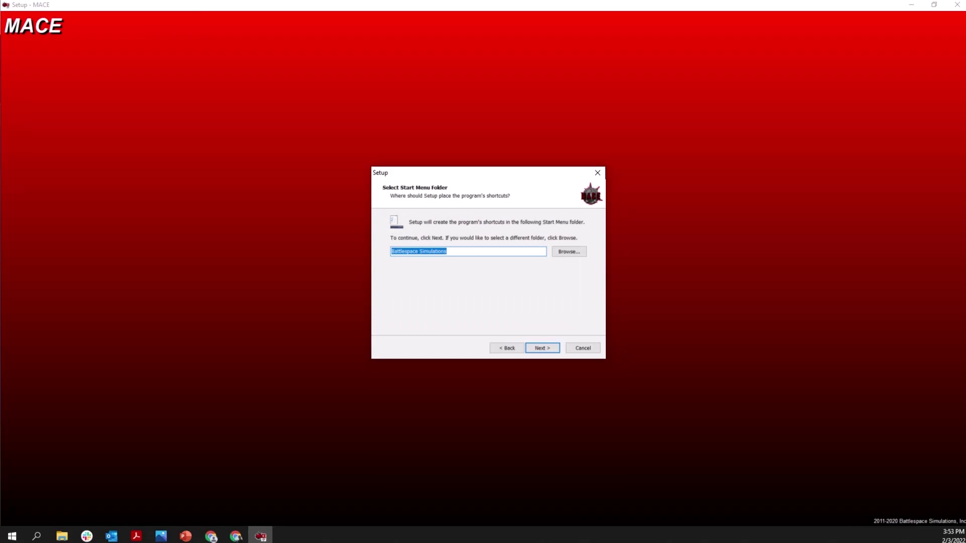
pyautogui.press('Return')
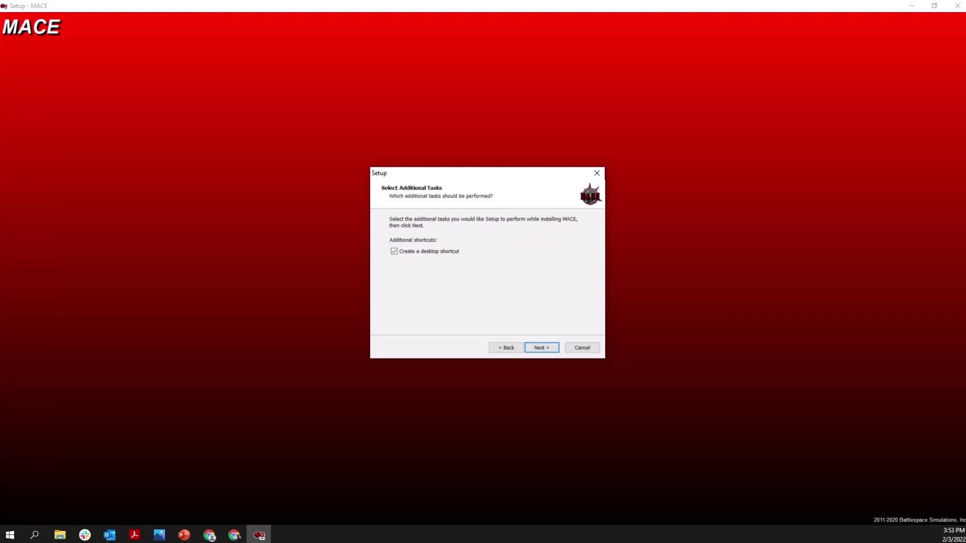
pyautogui.press('Return')
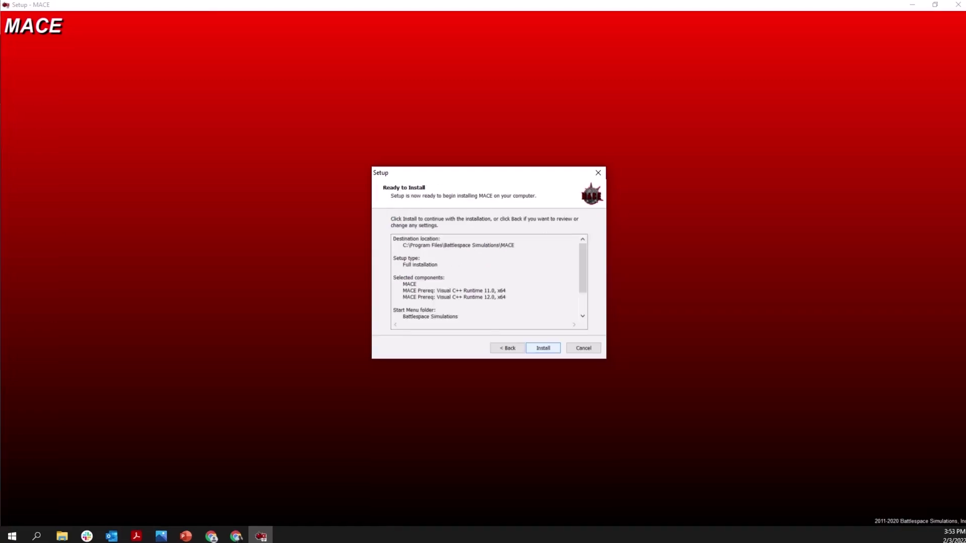